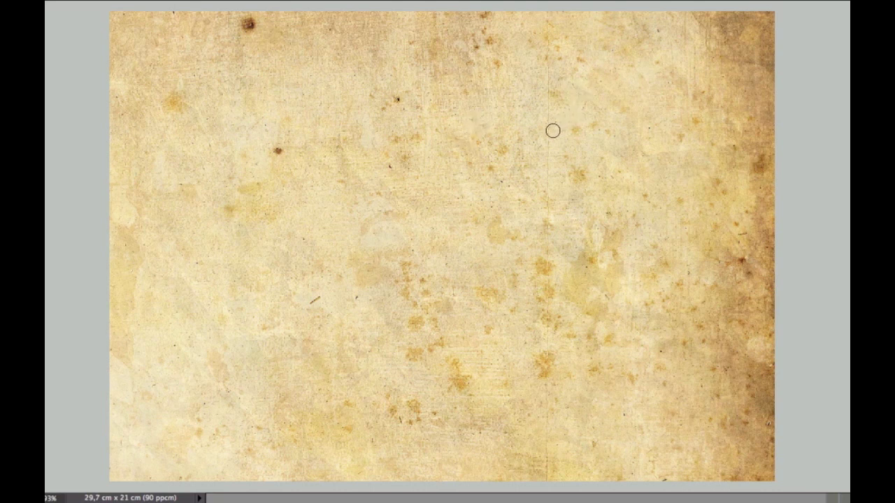
# Block in the head and both raised arms with broad white brush strokes
pyautogui.moveTo(597, 120)
pyautogui.mouseDown()
pyautogui.moveTo(538, 152)
pyautogui.moveTo(547, 200)
pyautogui.moveTo(549, 175)
pyautogui.moveTo(546, 298)
pyautogui.moveTo(597, 216)
pyautogui.moveTo(578, 296)
pyautogui.moveTo(552, 288)
pyautogui.moveTo(552, 378)
pyautogui.moveTo(620, 342)
pyautogui.moveTo(609, 300)
pyautogui.moveTo(539, 235)
pyautogui.moveTo(566, 125)
pyautogui.moveTo(600, 216)
pyautogui.moveTo(605, 296)
pyautogui.moveTo(568, 242)
pyautogui.moveTo(509, 223)
pyautogui.moveTo(511, 272)
pyautogui.moveTo(523, 183)
pyautogui.moveTo(509, 376)
pyautogui.moveTo(611, 312)
pyautogui.moveTo(645, 396)
pyautogui.moveTo(628, 309)
pyautogui.moveTo(618, 294)
pyautogui.moveTo(563, 286)
pyautogui.moveTo(604, 222)
pyautogui.moveTo(592, 200)
pyautogui.moveTo(671, 109)
pyautogui.mouseUp()
pyautogui.moveTo(468, 194); pyautogui.dragTo(462, 114)
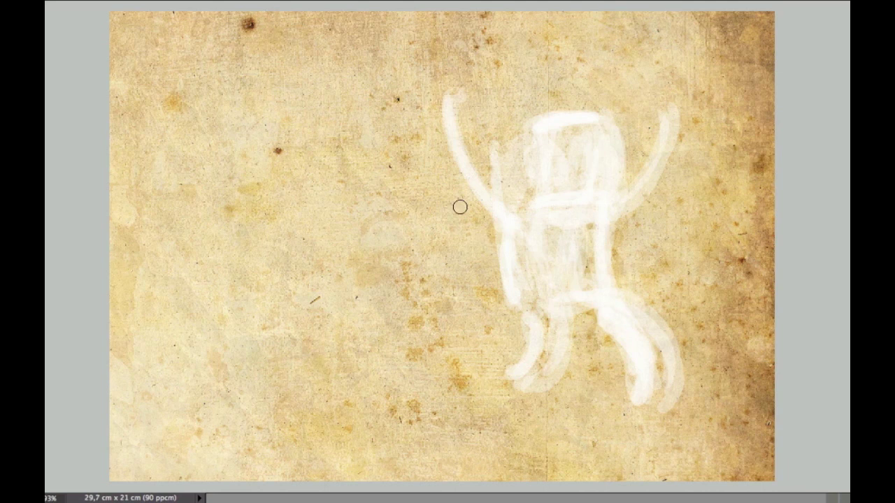
pyautogui.moveTo(497, 241); pyautogui.dragTo(446, 187)
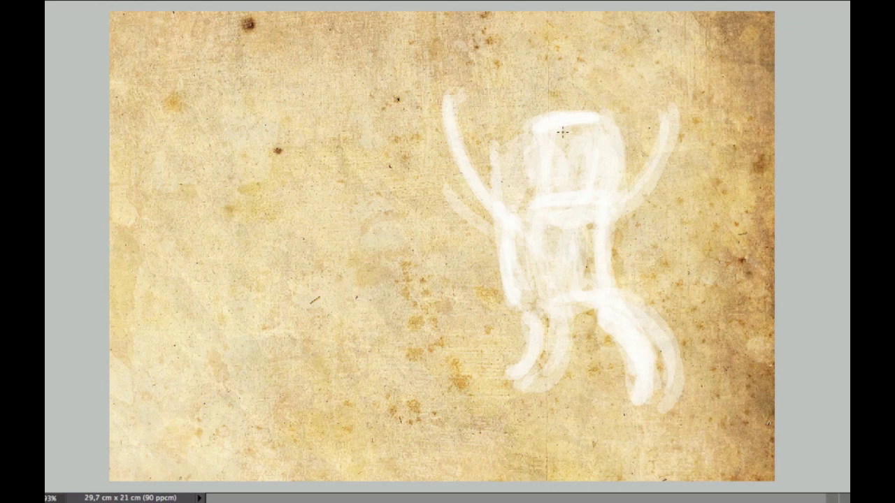
# Pencil-sketch the boxy torso with its top, left and bottom edges
pyautogui.moveTo(567, 199)
pyautogui.mouseDown()
pyautogui.moveTo(599, 200)
pyautogui.moveTo(541, 199)
pyautogui.moveTo(611, 192)
pyautogui.moveTo(622, 297)
pyautogui.mouseUp()
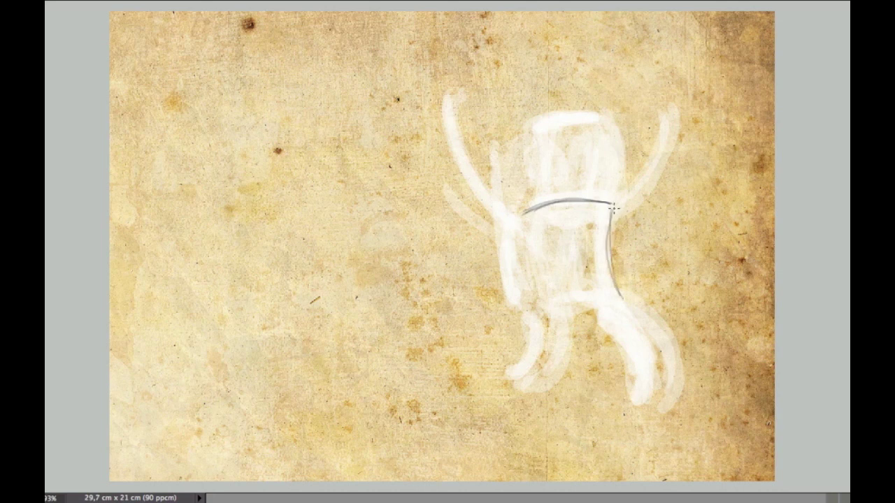
pyautogui.moveTo(519, 219)
pyautogui.mouseDown()
pyautogui.moveTo(533, 309)
pyautogui.moveTo(623, 297)
pyautogui.mouseUp()
pyautogui.moveTo(538, 305); pyautogui.dragTo(621, 296)
pyautogui.moveTo(518, 214); pyautogui.dragTo(495, 232)
pyautogui.moveTo(533, 309)
pyautogui.mouseDown()
pyautogui.moveTo(506, 306)
pyautogui.moveTo(496, 233)
pyautogui.moveTo(503, 307)
pyautogui.moveTo(615, 293)
pyautogui.mouseUp()
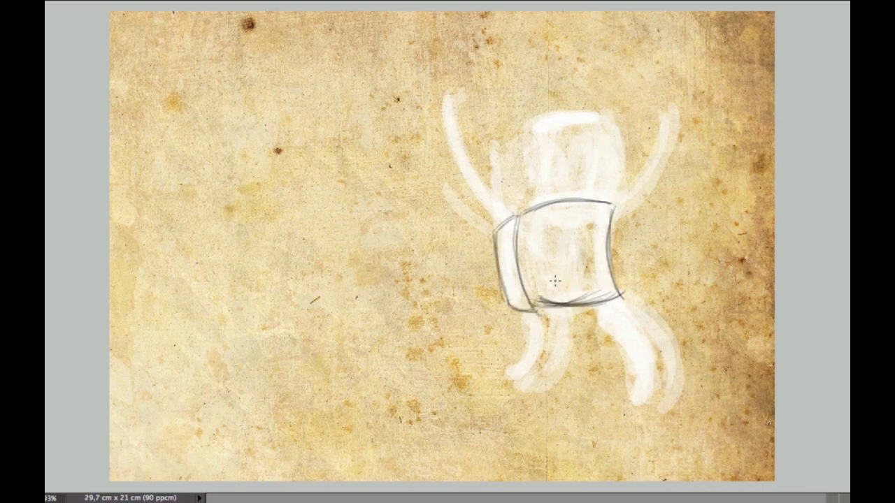
# Sketch both legs below the torso with feet at their ends
pyautogui.moveTo(579, 324); pyautogui.dragTo(516, 403)
pyautogui.moveTo(545, 312)
pyautogui.mouseDown()
pyautogui.moveTo(497, 388)
pyautogui.moveTo(536, 351)
pyautogui.mouseUp()
pyautogui.moveTo(519, 315); pyautogui.dragTo(486, 369)
pyautogui.moveTo(510, 397)
pyautogui.mouseDown()
pyautogui.moveTo(481, 384)
pyautogui.moveTo(515, 392)
pyautogui.moveTo(524, 379)
pyautogui.moveTo(522, 408)
pyautogui.mouseUp()
pyautogui.moveTo(586, 325); pyautogui.dragTo(631, 403)
pyautogui.moveTo(617, 303)
pyautogui.mouseDown()
pyautogui.moveTo(661, 409)
pyautogui.moveTo(677, 402)
pyautogui.moveTo(625, 403)
pyautogui.moveTo(614, 316)
pyautogui.mouseUp()
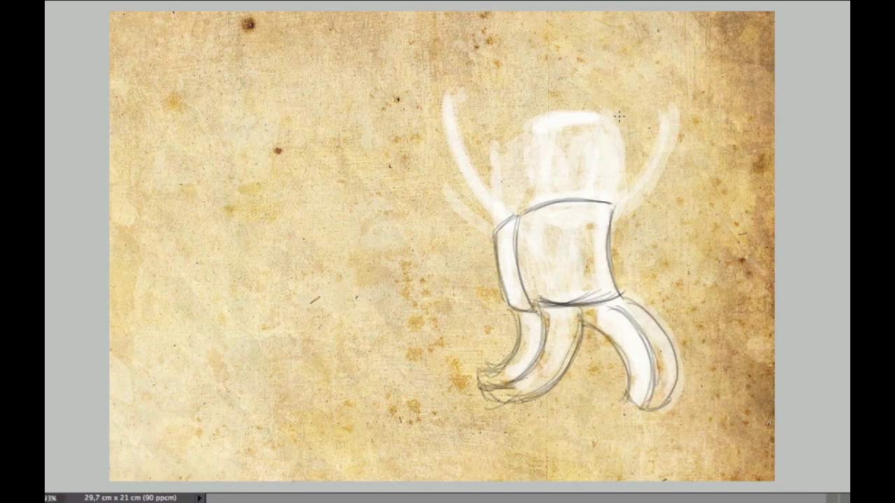
# Outline both sides of the head and arc over its top
pyautogui.moveTo(619, 117); pyautogui.dragTo(614, 207)
pyautogui.moveTo(528, 120); pyautogui.dragTo(519, 238)
pyautogui.moveTo(525, 123)
pyautogui.mouseDown()
pyautogui.moveTo(623, 119)
pyautogui.moveTo(613, 301)
pyautogui.moveTo(544, 302)
pyautogui.mouseUp()
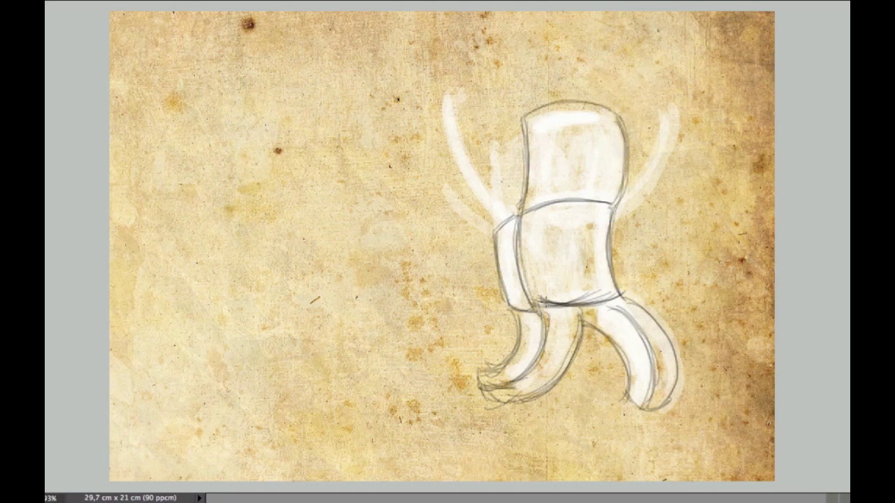
pyautogui.moveTo(513, 120)
pyautogui.mouseDown()
pyautogui.moveTo(481, 148)
pyautogui.moveTo(495, 227)
pyautogui.mouseUp()
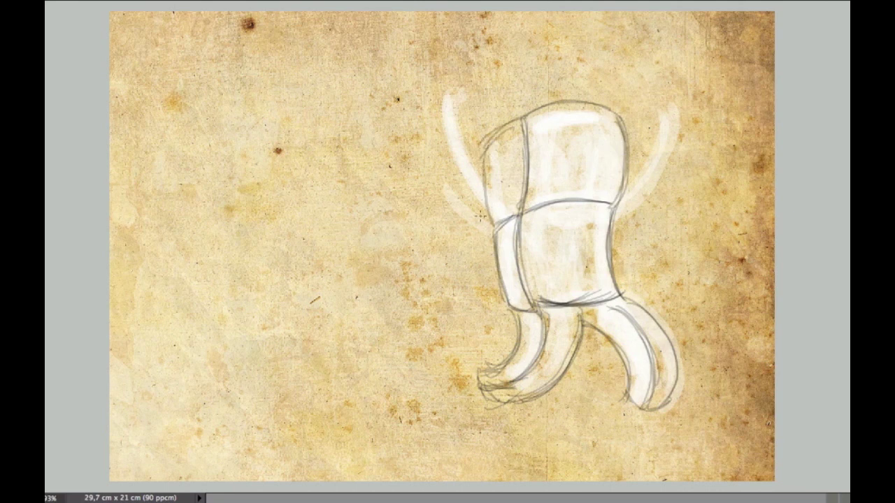
# Sketch the right raised arm and darken its inner edge
pyautogui.moveTo(613, 213)
pyautogui.mouseDown()
pyautogui.moveTo(679, 87)
pyautogui.moveTo(630, 201)
pyautogui.mouseUp()
pyautogui.moveTo(676, 88); pyautogui.dragTo(624, 169)
pyautogui.moveTo(680, 103); pyautogui.dragTo(610, 232)
pyautogui.moveTo(663, 158); pyautogui.dragTo(605, 237)
# Outline the left raised arm and darken its outer edge
pyautogui.moveTo(514, 212)
pyautogui.mouseDown()
pyautogui.moveTo(458, 90)
pyautogui.moveTo(519, 211)
pyautogui.mouseUp()
pyautogui.moveTo(470, 138); pyautogui.dragTo(519, 219)
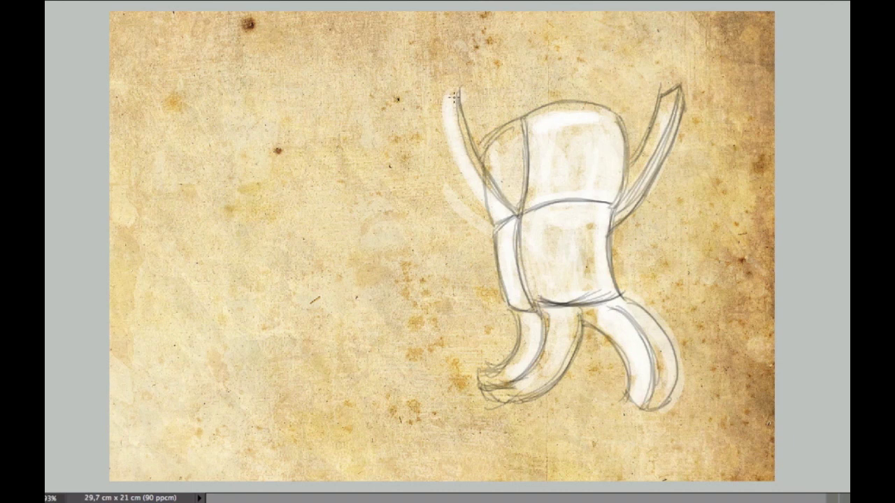
pyautogui.moveTo(445, 104); pyautogui.dragTo(519, 239)
pyautogui.moveTo(450, 121); pyautogui.dragTo(516, 233)
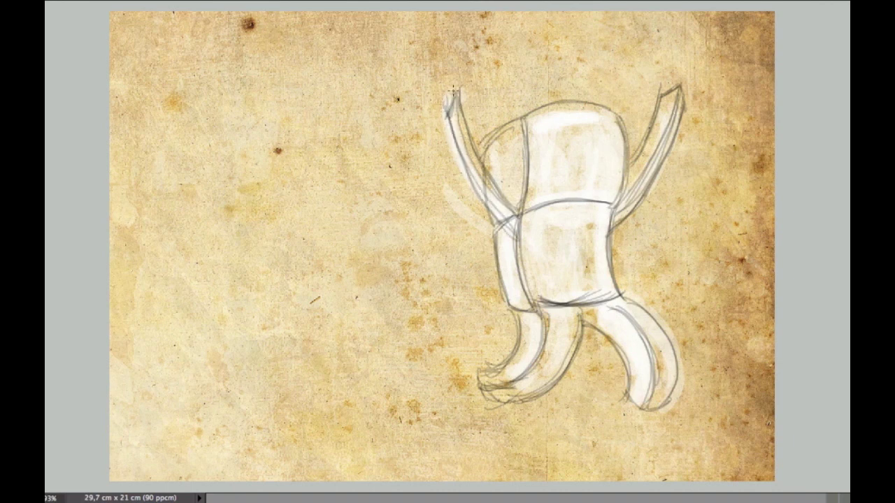
pyautogui.moveTo(427, 128); pyautogui.dragTo(493, 238)
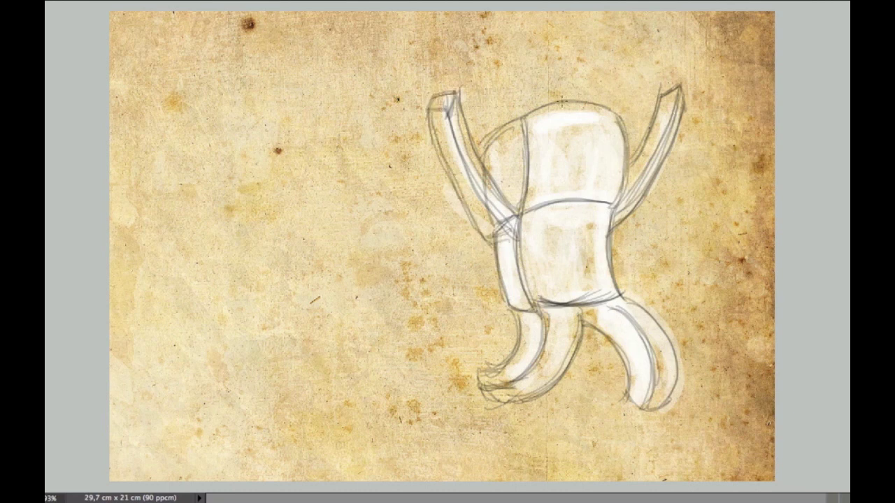
# Draw a line down the middle of the body and sketch two big eyes
pyautogui.moveTo(586, 108)
pyautogui.mouseDown()
pyautogui.moveTo(573, 198)
pyautogui.moveTo(587, 185)
pyautogui.moveTo(566, 304)
pyautogui.mouseUp()
pyautogui.moveTo(585, 202); pyautogui.dragTo(572, 304)
pyautogui.moveTo(575, 118)
pyautogui.mouseDown()
pyautogui.moveTo(552, 168)
pyautogui.moveTo(531, 164)
pyautogui.mouseUp()
pyautogui.moveTo(585, 101); pyautogui.dragTo(534, 164)
pyautogui.moveTo(609, 125); pyautogui.dragTo(607, 130)
pyautogui.moveTo(618, 120)
pyautogui.mouseDown()
pyautogui.moveTo(619, 162)
pyautogui.moveTo(588, 141)
pyautogui.mouseUp()
pyautogui.moveTo(562, 181)
pyautogui.mouseDown()
pyautogui.moveTo(603, 177)
pyautogui.moveTo(574, 214)
pyautogui.mouseUp()
pyautogui.moveTo(601, 182)
pyautogui.mouseDown()
pyautogui.moveTo(560, 205)
pyautogui.moveTo(601, 207)
pyautogui.mouseUp()
# Draw the toothy rectangular mouth and add dark pupils to both eyes
pyautogui.moveTo(566, 175)
pyautogui.mouseDown()
pyautogui.moveTo(607, 172)
pyautogui.moveTo(598, 174)
pyautogui.mouseUp()
pyautogui.moveTo(605, 179); pyautogui.dragTo(592, 210)
pyautogui.moveTo(568, 205)
pyautogui.mouseDown()
pyautogui.moveTo(596, 204)
pyautogui.moveTo(560, 205)
pyautogui.mouseUp()
pyautogui.moveTo(553, 129); pyautogui.dragTo(538, 137)
pyautogui.moveTo(619, 126)
pyautogui.mouseDown()
pyautogui.moveTo(602, 136)
pyautogui.moveTo(607, 144)
pyautogui.mouseUp()
pyautogui.moveTo(554, 117)
pyautogui.mouseDown()
pyautogui.moveTo(544, 131)
pyautogui.moveTo(485, 144)
pyautogui.mouseUp()
# Darken the head's left outline and sketch a hat and horn on top
pyautogui.moveTo(520, 119); pyautogui.dragTo(485, 163)
pyautogui.moveTo(492, 141); pyautogui.dragTo(482, 176)
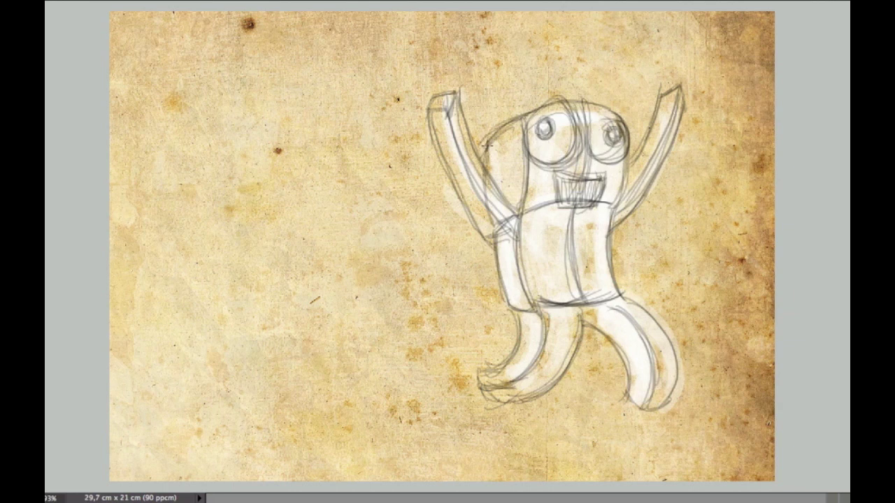
pyautogui.moveTo(530, 84)
pyautogui.mouseDown()
pyautogui.moveTo(521, 98)
pyautogui.moveTo(553, 105)
pyautogui.mouseUp()
pyautogui.moveTo(608, 80)
pyautogui.mouseDown()
pyautogui.moveTo(622, 119)
pyautogui.moveTo(605, 70)
pyautogui.mouseUp()
# Dismiss the brush presets and select the encrage ink layer
pyautogui.rightClick(626, 65)
pyautogui.press('Escape')
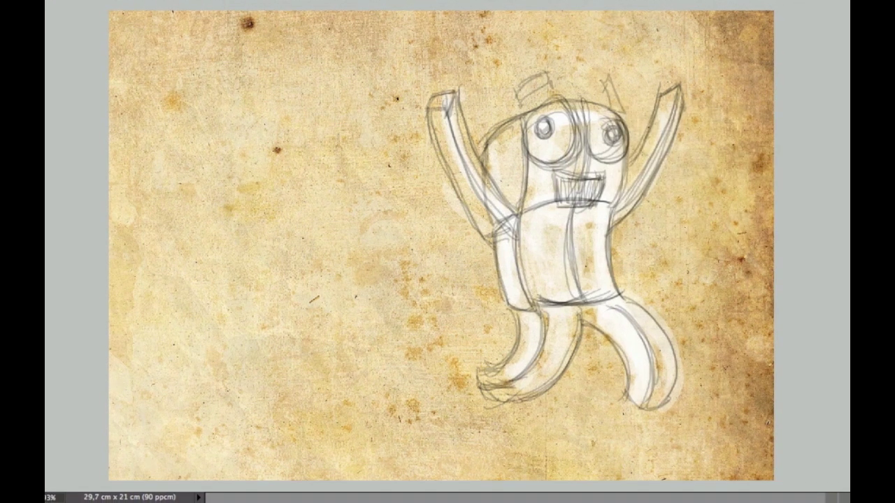
pyautogui.press('Tab')
pyautogui.click(764, 30)
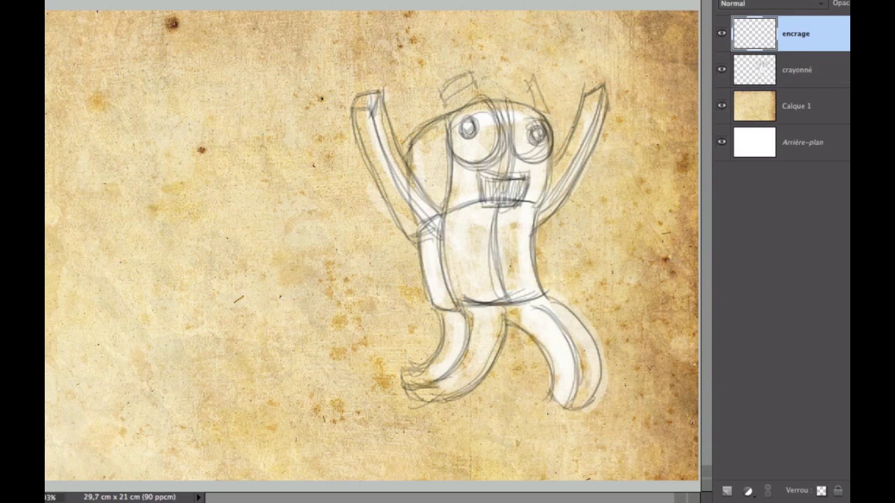
pyautogui.press('Tab')
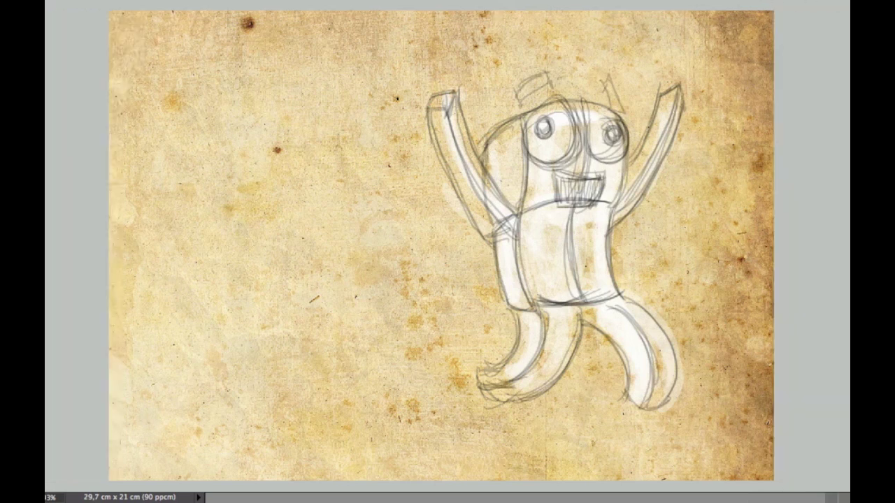
# Lower the crayonné sketch layer's opacity, then return to the encrage layer
pyautogui.press('Tab')
pyautogui.click(813, 70)
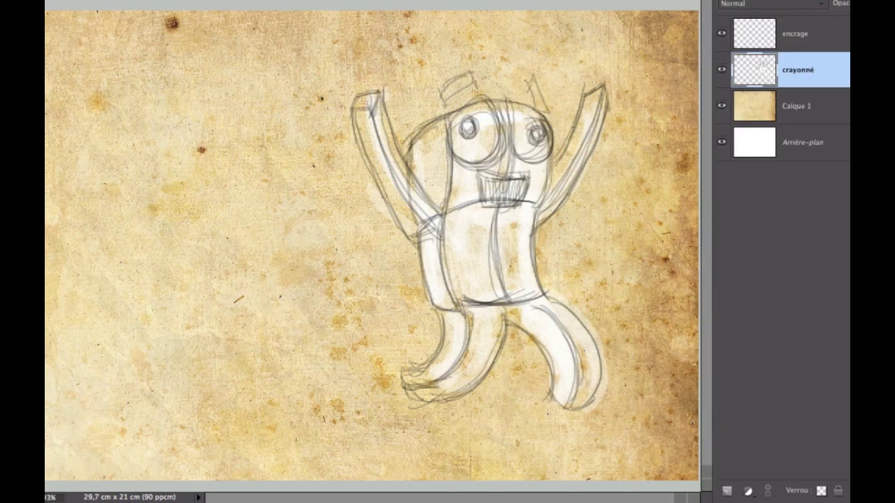
pyautogui.moveTo(849, 4); pyautogui.dragTo(832, 19)
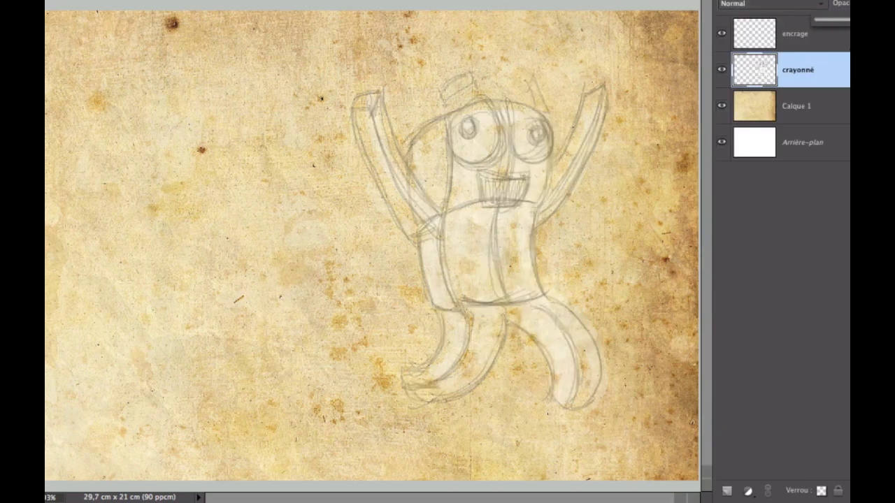
pyautogui.hotkey('alt', ']')
pyautogui.press('Tab')
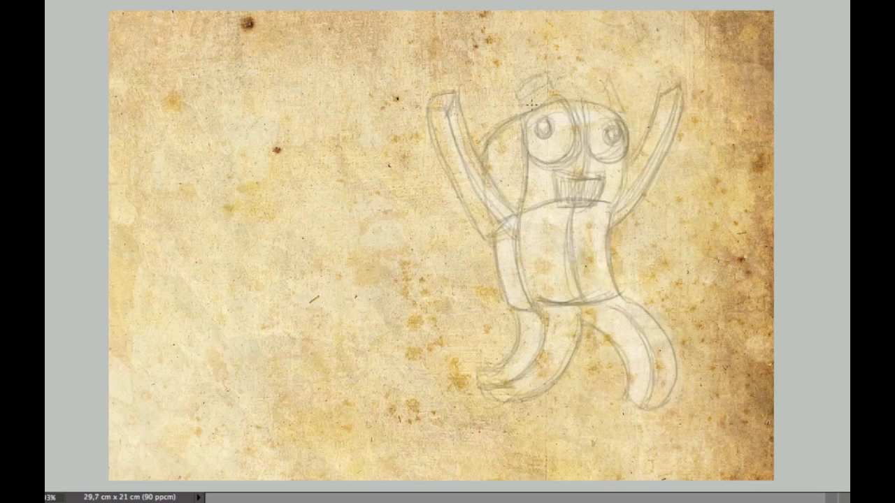
# Ink the hat and both eye outlines with their pupils
pyautogui.moveTo(538, 72)
pyautogui.mouseDown()
pyautogui.moveTo(530, 84)
pyautogui.moveTo(554, 78)
pyautogui.moveTo(580, 139)
pyautogui.moveTo(560, 168)
pyautogui.moveTo(528, 152)
pyautogui.moveTo(524, 114)
pyautogui.mouseUp()
pyautogui.moveTo(619, 119)
pyautogui.mouseDown()
pyautogui.moveTo(619, 158)
pyautogui.moveTo(592, 123)
pyautogui.moveTo(593, 158)
pyautogui.mouseUp()
pyautogui.moveTo(544, 116)
pyautogui.mouseDown()
pyautogui.moveTo(540, 133)
pyautogui.moveTo(538, 123)
pyautogui.mouseUp()
pyautogui.moveTo(610, 130)
pyautogui.mouseDown()
pyautogui.moveTo(612, 139)
pyautogui.moveTo(606, 131)
pyautogui.mouseUp()
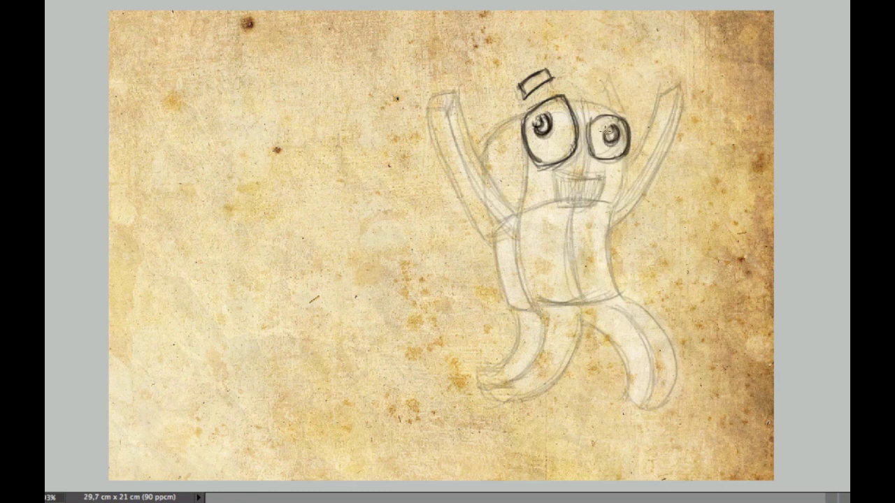
pyautogui.moveTo(607, 81)
pyautogui.mouseDown()
pyautogui.moveTo(623, 102)
pyautogui.moveTo(613, 107)
pyautogui.mouseUp()
# Ink the body's left side, the mouth outline and the head's right side
pyautogui.moveTo(526, 137); pyautogui.dragTo(516, 306)
pyautogui.moveTo(558, 176)
pyautogui.mouseDown()
pyautogui.moveTo(606, 174)
pyautogui.moveTo(556, 175)
pyautogui.mouseUp()
pyautogui.moveTo(596, 201); pyautogui.dragTo(554, 208)
pyautogui.moveTo(552, 174); pyautogui.dragTo(555, 208)
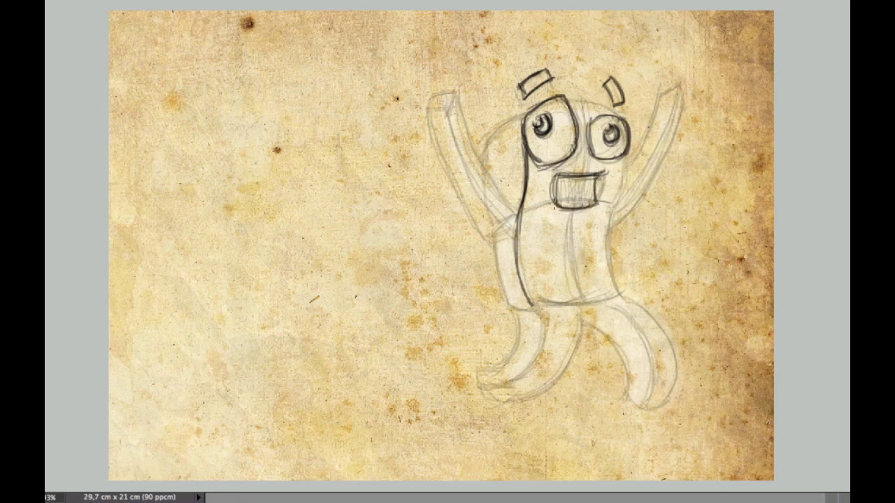
pyautogui.moveTo(612, 202); pyautogui.dragTo(621, 155)
# Ink the left raised arm with its blocky top and outer edge
pyautogui.moveTo(449, 105); pyautogui.dragTo(456, 90)
pyautogui.moveTo(456, 90)
pyautogui.mouseDown()
pyautogui.moveTo(428, 97)
pyautogui.moveTo(428, 112)
pyautogui.mouseUp()
pyautogui.moveTo(428, 112)
pyautogui.mouseDown()
pyautogui.moveTo(448, 106)
pyautogui.moveTo(511, 230)
pyautogui.mouseUp()
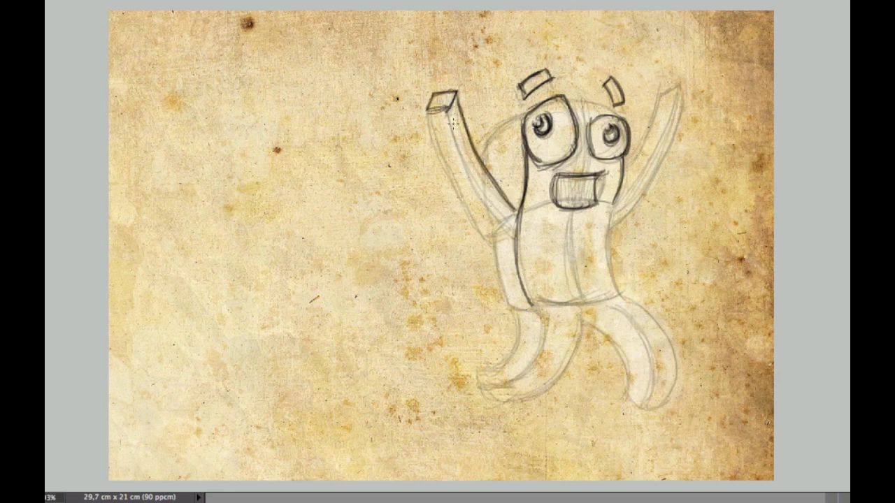
pyautogui.moveTo(429, 112); pyautogui.dragTo(489, 240)
pyautogui.moveTo(438, 150)
pyautogui.mouseDown()
pyautogui.moveTo(493, 248)
pyautogui.moveTo(517, 216)
pyautogui.mouseUp()
# Ink the body's right edge and base, the line under the mouth, and the right arm
pyautogui.moveTo(611, 207)
pyautogui.mouseDown()
pyautogui.moveTo(622, 297)
pyautogui.moveTo(531, 306)
pyautogui.mouseUp()
pyautogui.moveTo(620, 289); pyautogui.dragTo(530, 308)
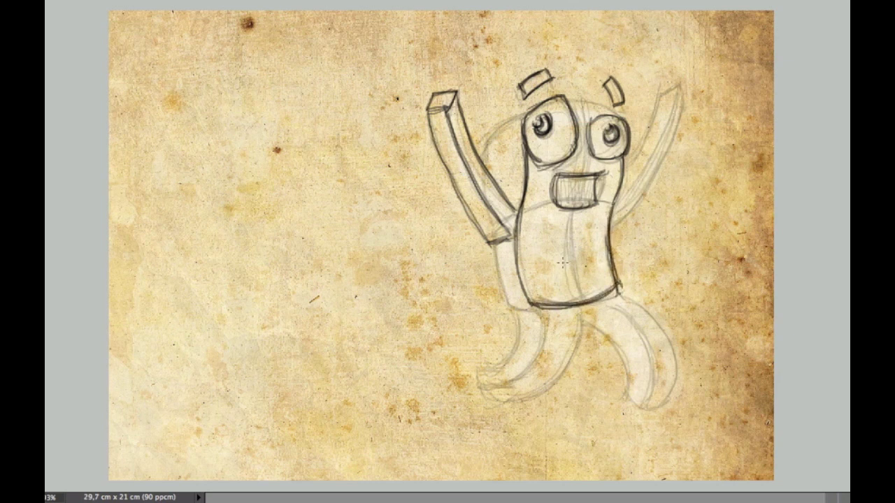
pyautogui.moveTo(518, 210); pyautogui.dragTo(606, 209)
pyautogui.moveTo(656, 96)
pyautogui.mouseDown()
pyautogui.moveTo(622, 165)
pyautogui.moveTo(683, 100)
pyautogui.moveTo(644, 186)
pyautogui.moveTo(613, 210)
pyautogui.moveTo(657, 147)
pyautogui.moveTo(611, 209)
pyautogui.mouseUp()
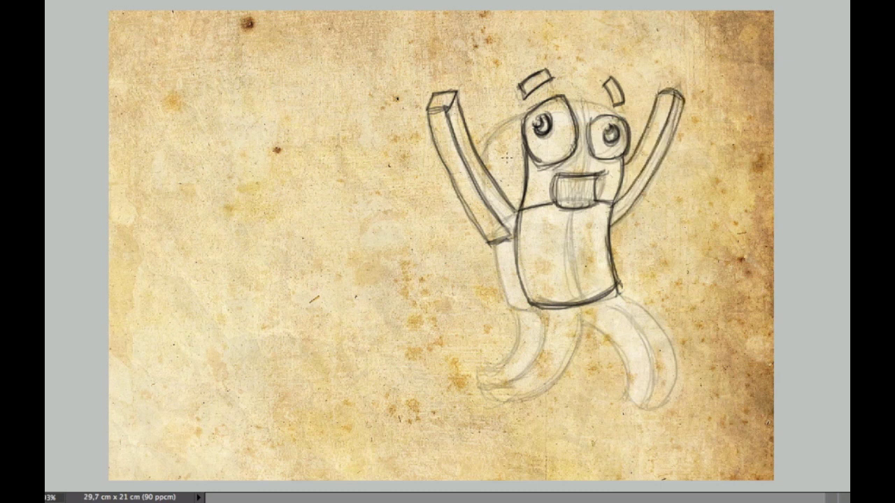
# Darken the head's top outline, shade the mouth interior, and add a line between the eyes
pyautogui.moveTo(520, 116); pyautogui.dragTo(485, 139)
pyautogui.moveTo(620, 116); pyautogui.dragTo(558, 105)
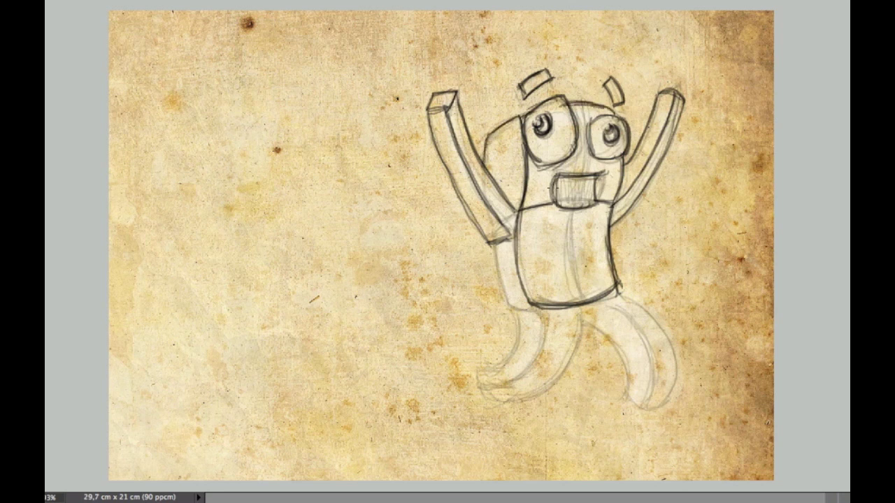
pyautogui.moveTo(574, 175)
pyautogui.mouseDown()
pyautogui.moveTo(557, 199)
pyautogui.moveTo(567, 196)
pyautogui.moveTo(552, 201)
pyautogui.moveTo(569, 207)
pyautogui.mouseUp()
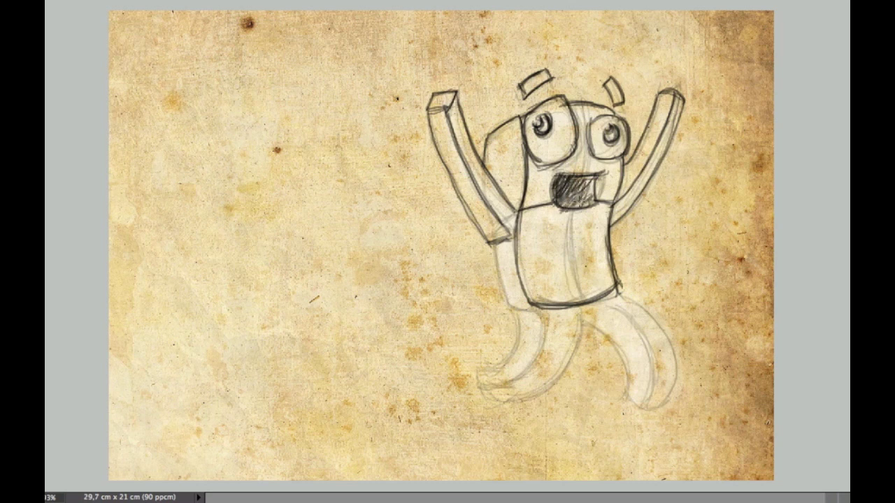
pyautogui.moveTo(587, 116); pyautogui.dragTo(570, 152)
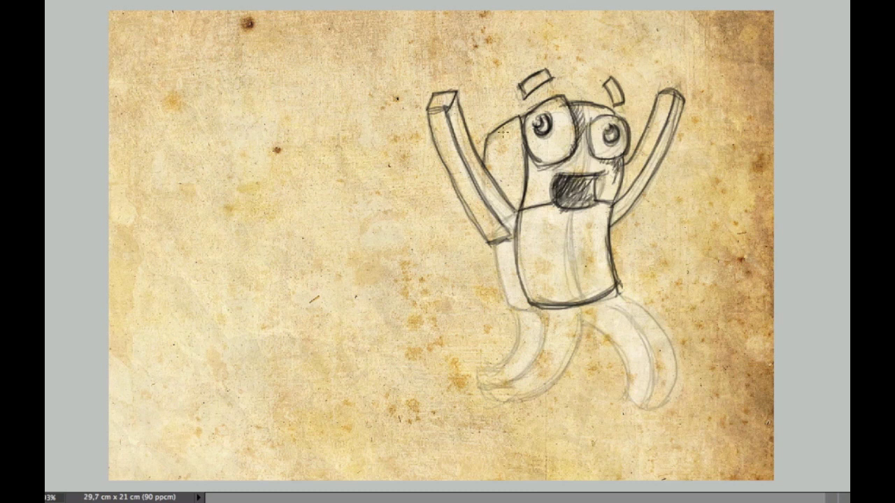
# Ink the body's lower-left edge and the left leg with its curled tip
pyautogui.moveTo(492, 244)
pyautogui.mouseDown()
pyautogui.moveTo(503, 303)
pyautogui.moveTo(530, 307)
pyautogui.moveTo(517, 401)
pyautogui.mouseUp()
pyautogui.moveTo(546, 309)
pyautogui.mouseDown()
pyautogui.moveTo(499, 406)
pyautogui.moveTo(491, 384)
pyautogui.mouseUp()
pyautogui.moveTo(516, 310)
pyautogui.mouseDown()
pyautogui.moveTo(482, 387)
pyautogui.moveTo(476, 365)
pyautogui.moveTo(474, 375)
pyautogui.mouseUp()
pyautogui.moveTo(518, 300); pyautogui.dragTo(508, 352)
pyautogui.moveTo(544, 305)
pyautogui.mouseDown()
pyautogui.moveTo(522, 368)
pyautogui.moveTo(487, 404)
pyautogui.mouseUp()
pyautogui.moveTo(495, 362); pyautogui.dragTo(484, 399)
# Ink the right leg, undoing the botched stroke and retracing it in dark pencil
pyautogui.moveTo(613, 285); pyautogui.dragTo(671, 408)
pyautogui.press('v')
pyautogui.hotkey('ctrl', 'z')
pyautogui.hotkey('ctrl', 'z')
pyautogui.hotkey('ctrl', 'z')
pyautogui.press('b')
pyautogui.moveTo(583, 323); pyautogui.dragTo(624, 396)
pyautogui.moveTo(603, 298)
pyautogui.mouseDown()
pyautogui.moveTo(627, 401)
pyautogui.moveTo(670, 400)
pyautogui.moveTo(664, 408)
pyautogui.moveTo(643, 404)
pyautogui.mouseUp()
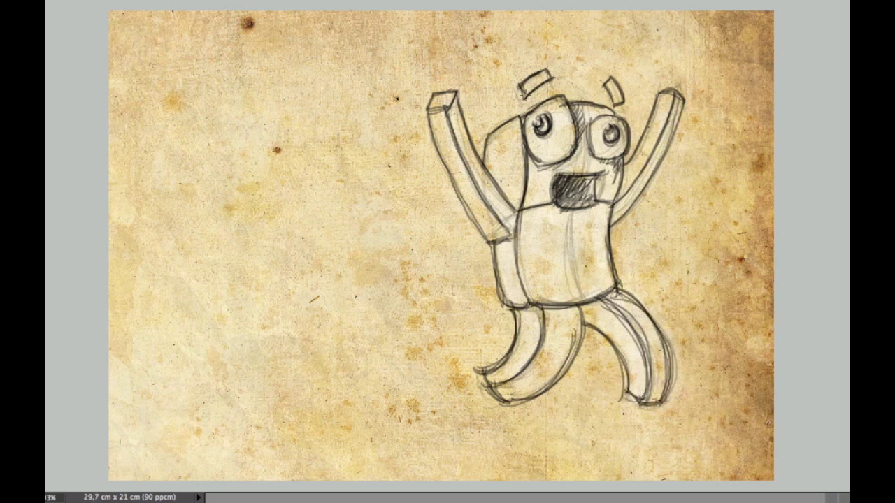
# Draw swirl marks above the head and a ground line under the feet
pyautogui.moveTo(490, 83)
pyautogui.mouseDown()
pyautogui.moveTo(456, 65)
pyautogui.moveTo(492, 56)
pyautogui.mouseUp()
pyautogui.moveTo(637, 78)
pyautogui.mouseDown()
pyautogui.moveTo(633, 48)
pyautogui.moveTo(678, 31)
pyautogui.mouseUp()
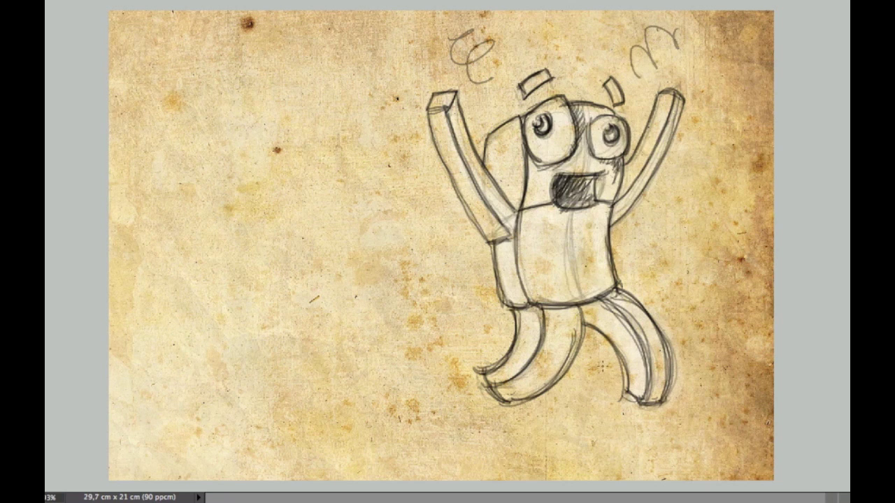
pyautogui.moveTo(543, 397); pyautogui.dragTo(693, 404)
pyautogui.moveTo(734, 418); pyautogui.dragTo(751, 422)
pyautogui.moveTo(453, 400); pyautogui.dragTo(483, 396)
# Add grass tufts along the ground line around and below the feet
pyautogui.moveTo(418, 403); pyautogui.dragTo(397, 414)
pyautogui.moveTo(401, 383); pyautogui.dragTo(441, 400)
pyautogui.moveTo(567, 387); pyautogui.dragTo(622, 381)
pyautogui.moveTo(488, 444); pyautogui.dragTo(557, 398)
pyautogui.moveTo(536, 420); pyautogui.dragTo(546, 449)
pyautogui.moveTo(698, 405)
pyautogui.mouseDown()
pyautogui.moveTo(728, 377)
pyautogui.moveTo(752, 424)
pyautogui.mouseUp()
pyautogui.moveTo(459, 401)
pyautogui.mouseDown()
pyautogui.moveTo(492, 396)
pyautogui.moveTo(437, 400)
pyautogui.moveTo(436, 361)
pyautogui.mouseUp()
# Extend the ground with a down-left slope and more grass on the right
pyautogui.moveTo(432, 396)
pyautogui.mouseDown()
pyautogui.moveTo(401, 382)
pyautogui.moveTo(339, 454)
pyautogui.mouseUp()
pyautogui.moveTo(565, 396)
pyautogui.mouseDown()
pyautogui.moveTo(573, 378)
pyautogui.moveTo(618, 376)
pyautogui.moveTo(543, 442)
pyautogui.mouseUp()
pyautogui.moveTo(487, 439); pyautogui.dragTo(540, 424)
pyautogui.moveTo(672, 405)
pyautogui.mouseDown()
pyautogui.moveTo(705, 402)
pyautogui.moveTo(719, 385)
pyautogui.mouseUp()
pyautogui.moveTo(724, 404); pyautogui.dragTo(748, 409)
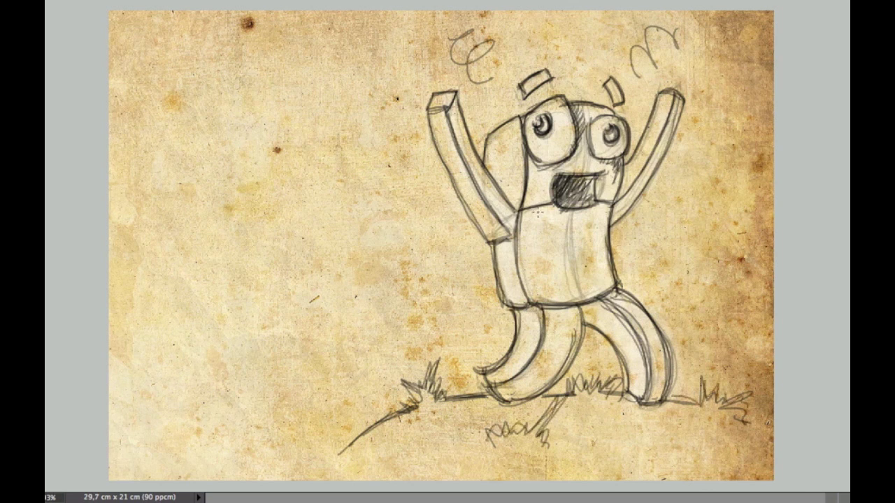
# Draw an overall bib on the torso with buttons down it
pyautogui.moveTo(594, 210)
pyautogui.mouseDown()
pyautogui.moveTo(591, 239)
pyautogui.moveTo(539, 242)
pyautogui.mouseUp()
pyautogui.moveTo(534, 207)
pyautogui.mouseDown()
pyautogui.moveTo(541, 241)
pyautogui.moveTo(589, 232)
pyautogui.mouseUp()
pyautogui.moveTo(559, 257); pyautogui.dragTo(566, 282)
pyautogui.moveTo(562, 289); pyautogui.dragTo(565, 292)
pyautogui.moveTo(559, 225)
pyautogui.mouseDown()
pyautogui.moveTo(590, 235)
pyautogui.moveTo(594, 213)
pyautogui.moveTo(583, 225)
pyautogui.mouseUp()
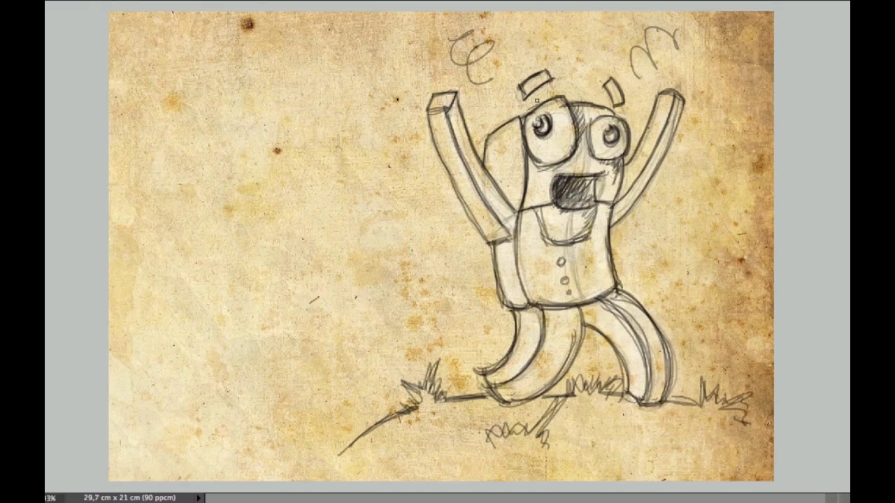
# Paint light highlights inside both arms, on the head, between the eyes and on the body
pyautogui.moveTo(678, 101)
pyautogui.mouseDown()
pyautogui.moveTo(674, 130)
pyautogui.moveTo(613, 216)
pyautogui.moveTo(618, 158)
pyautogui.moveTo(611, 193)
pyautogui.mouseUp()
pyautogui.moveTo(613, 158); pyautogui.dragTo(615, 188)
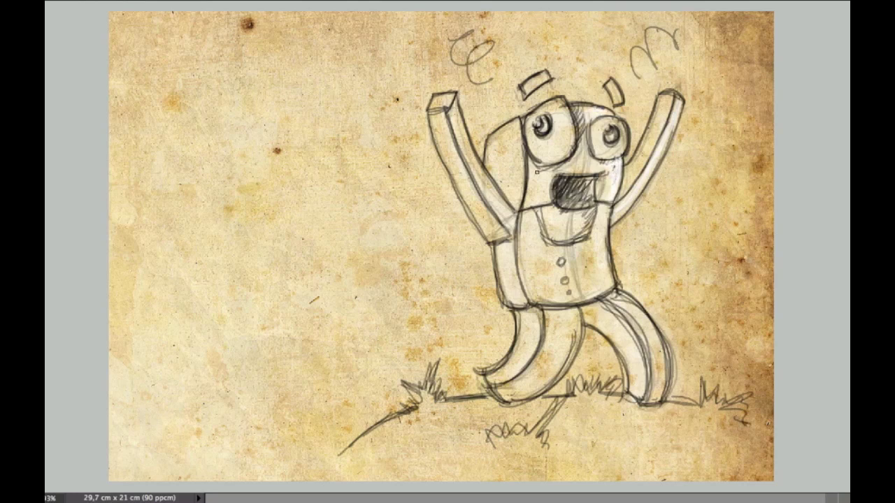
pyautogui.moveTo(511, 219); pyautogui.dragTo(495, 202)
pyautogui.moveTo(604, 286); pyautogui.dragTo(601, 256)
pyautogui.moveTo(575, 153); pyautogui.dragTo(582, 118)
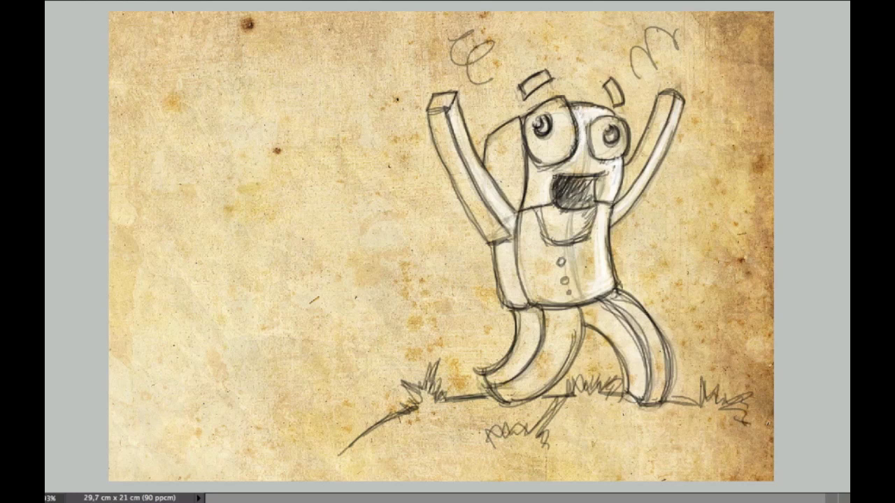
pyautogui.moveTo(573, 247); pyautogui.dragTo(569, 275)
# Highlight both legs and the left arm, and paint a small white flower left of the legs
pyautogui.moveTo(572, 319)
pyautogui.mouseDown()
pyautogui.moveTo(567, 358)
pyautogui.moveTo(570, 318)
pyautogui.moveTo(559, 350)
pyautogui.moveTo(536, 375)
pyautogui.moveTo(552, 337)
pyautogui.moveTo(510, 392)
pyautogui.moveTo(560, 316)
pyautogui.mouseUp()
pyautogui.moveTo(640, 313)
pyautogui.mouseDown()
pyautogui.moveTo(657, 353)
pyautogui.moveTo(660, 398)
pyautogui.moveTo(623, 300)
pyautogui.moveTo(645, 326)
pyautogui.moveTo(621, 300)
pyautogui.moveTo(651, 363)
pyautogui.mouseUp()
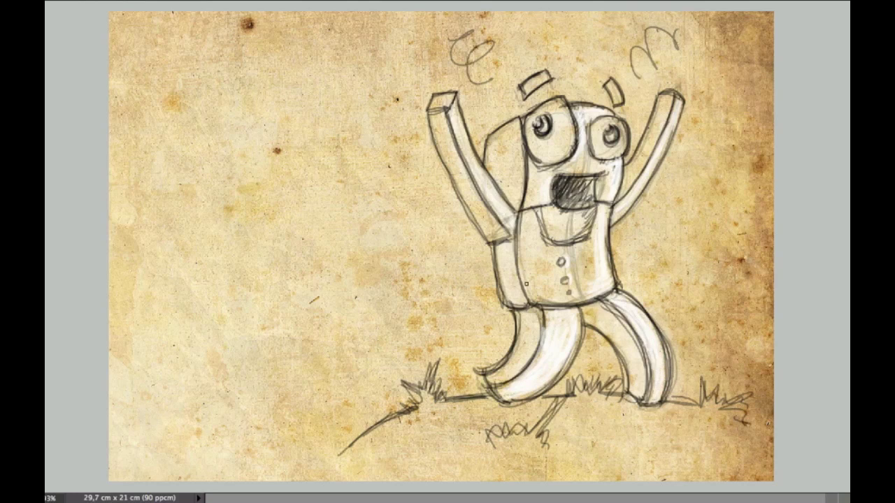
pyautogui.moveTo(506, 216); pyautogui.dragTo(492, 201)
pyautogui.moveTo(434, 314)
pyautogui.mouseDown()
pyautogui.moveTo(411, 335)
pyautogui.moveTo(397, 319)
pyautogui.moveTo(423, 302)
pyautogui.moveTo(413, 305)
pyautogui.moveTo(425, 332)
pyautogui.mouseUp()
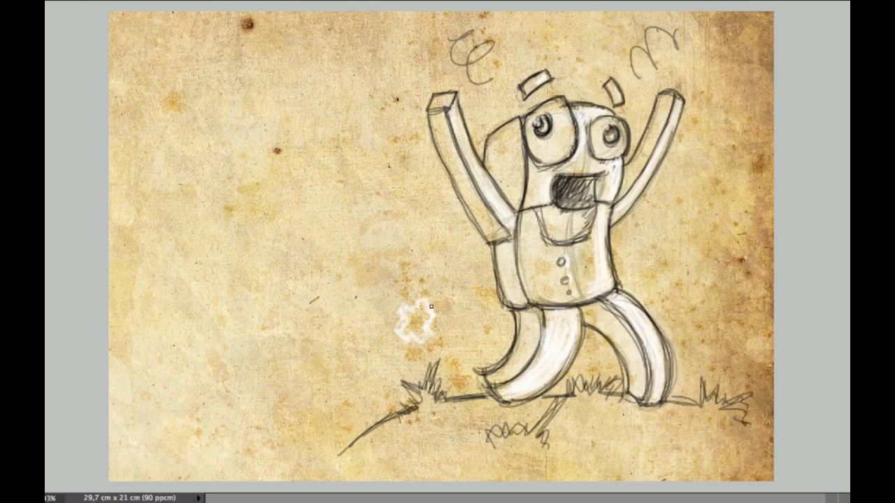
# Paint several small white flowers and one large white flower left of the creature
pyautogui.moveTo(482, 330)
pyautogui.mouseDown()
pyautogui.moveTo(470, 342)
pyautogui.moveTo(467, 325)
pyautogui.mouseUp()
pyautogui.moveTo(364, 259)
pyautogui.mouseDown()
pyautogui.moveTo(386, 285)
pyautogui.moveTo(357, 281)
pyautogui.moveTo(354, 255)
pyautogui.moveTo(365, 288)
pyautogui.moveTo(382, 283)
pyautogui.mouseUp()
pyautogui.moveTo(285, 311)
pyautogui.mouseDown()
pyautogui.moveTo(312, 295)
pyautogui.moveTo(340, 325)
pyautogui.moveTo(281, 371)
pyautogui.moveTo(293, 297)
pyautogui.moveTo(261, 294)
pyautogui.moveTo(251, 318)
pyautogui.mouseUp()
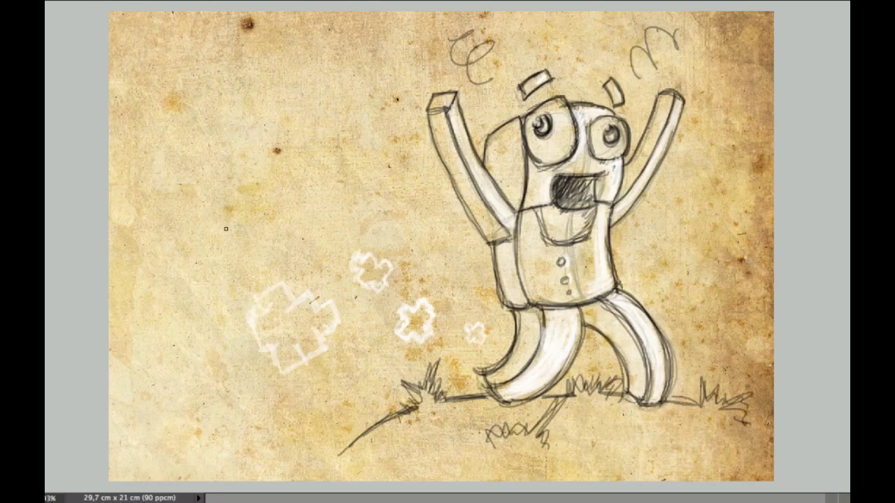
# Letter 'À SUIVRE!' in white above the flowers and underline it with a white swoosh
pyautogui.moveTo(187, 166)
pyautogui.mouseDown()
pyautogui.moveTo(197, 221)
pyautogui.moveTo(168, 229)
pyautogui.moveTo(190, 210)
pyautogui.mouseUp()
pyautogui.moveTo(161, 146); pyautogui.dragTo(172, 152)
pyautogui.moveTo(224, 160); pyautogui.dragTo(222, 207)
pyautogui.moveTo(252, 151)
pyautogui.mouseDown()
pyautogui.moveTo(260, 175)
pyautogui.moveTo(280, 143)
pyautogui.moveTo(277, 158)
pyautogui.moveTo(292, 172)
pyautogui.mouseUp()
pyautogui.moveTo(301, 130)
pyautogui.mouseDown()
pyautogui.moveTo(318, 98)
pyautogui.moveTo(313, 165)
pyautogui.mouseUp()
pyautogui.moveTo(328, 112); pyautogui.dragTo(329, 161)
pyautogui.moveTo(330, 113); pyautogui.dragTo(360, 155)
pyautogui.moveTo(355, 109)
pyautogui.mouseDown()
pyautogui.moveTo(376, 94)
pyautogui.moveTo(359, 140)
pyautogui.mouseUp()
pyautogui.moveTo(360, 147)
pyautogui.mouseDown()
pyautogui.moveTo(391, 123)
pyautogui.moveTo(384, 113)
pyautogui.mouseUp()
pyautogui.moveTo(398, 45); pyautogui.dragTo(398, 97)
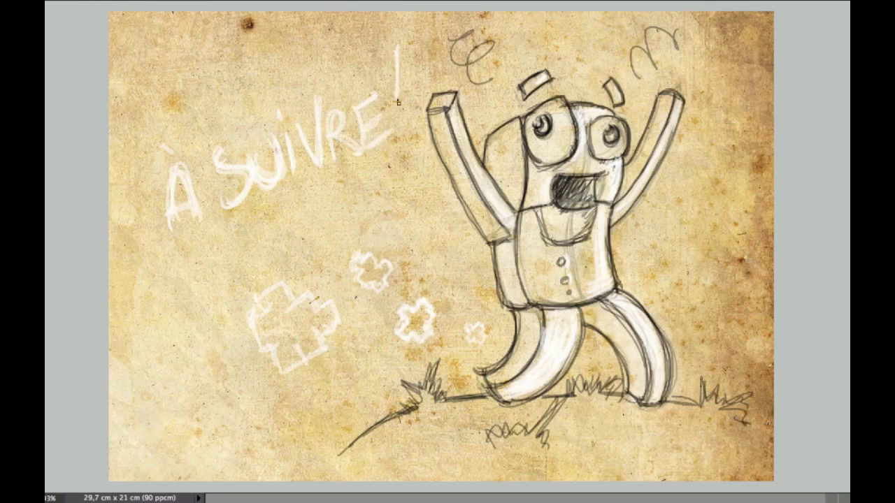
pyautogui.moveTo(390, 142); pyautogui.dragTo(222, 207)
pyautogui.moveTo(332, 203); pyautogui.dragTo(214, 246)
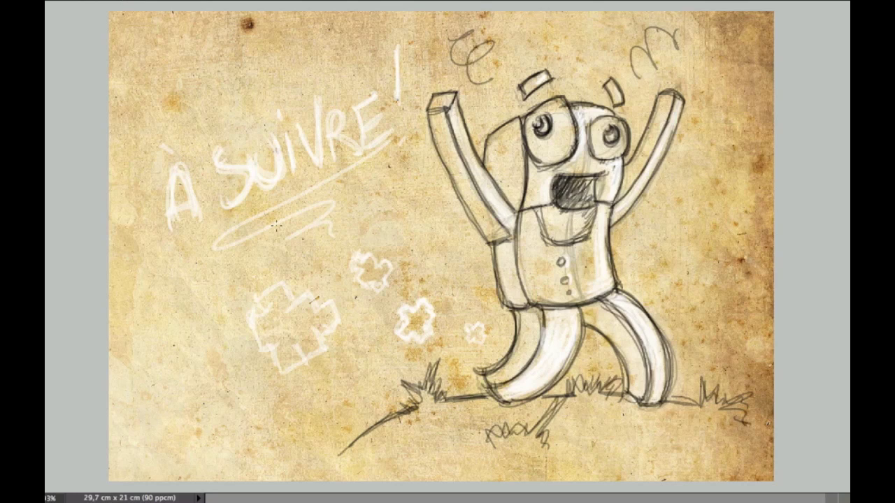
# Outline the large, two small and tiny white flowers in dark pencil
pyautogui.moveTo(264, 296)
pyautogui.mouseDown()
pyautogui.moveTo(259, 329)
pyautogui.moveTo(300, 353)
pyautogui.mouseUp()
pyautogui.moveTo(294, 295)
pyautogui.mouseDown()
pyautogui.moveTo(325, 311)
pyautogui.moveTo(314, 353)
pyautogui.mouseUp()
pyautogui.moveTo(356, 257)
pyautogui.mouseDown()
pyautogui.moveTo(370, 288)
pyautogui.moveTo(389, 260)
pyautogui.mouseUp()
pyautogui.moveTo(412, 305)
pyautogui.mouseDown()
pyautogui.moveTo(400, 336)
pyautogui.moveTo(433, 302)
pyautogui.mouseUp()
pyautogui.moveTo(470, 326); pyautogui.dragTo(481, 330)
# Trace the 'À SUIVRE!' letters in dark pencil, darkening the A, E and R
pyautogui.moveTo(171, 166); pyautogui.dragTo(164, 222)
pyautogui.moveTo(219, 170); pyautogui.dragTo(279, 159)
pyautogui.moveTo(274, 126); pyautogui.dragTo(309, 138)
pyautogui.moveTo(310, 105); pyautogui.dragTo(341, 163)
pyautogui.moveTo(359, 115); pyautogui.dragTo(360, 150)
pyautogui.moveTo(399, 50); pyautogui.dragTo(396, 101)
pyautogui.moveTo(186, 169); pyautogui.dragTo(179, 215)
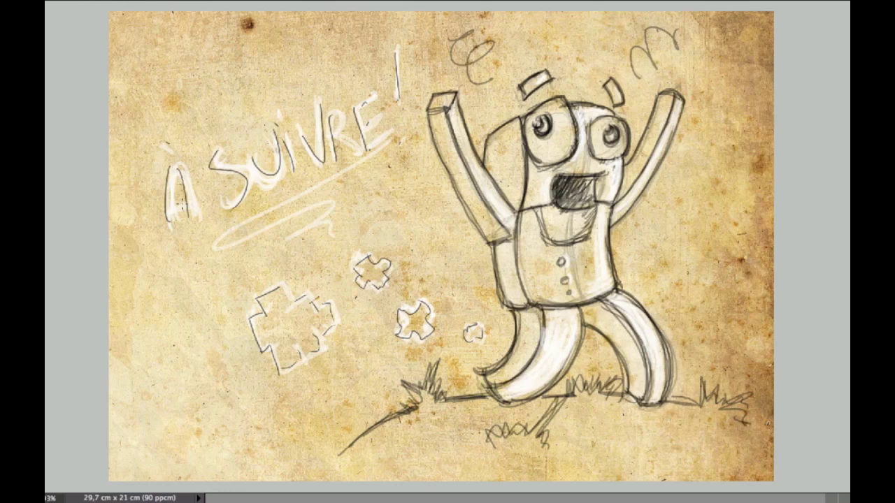
pyautogui.moveTo(378, 138); pyautogui.dragTo(364, 98)
pyautogui.moveTo(339, 128); pyautogui.dragTo(349, 150)
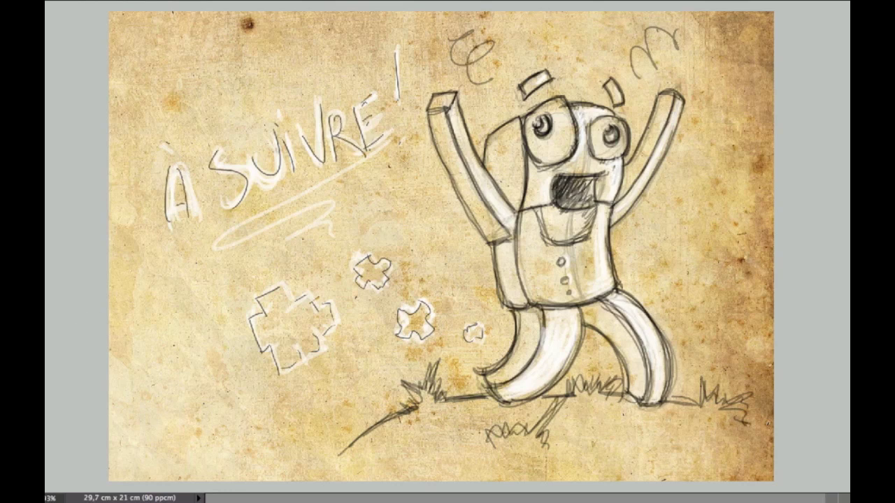